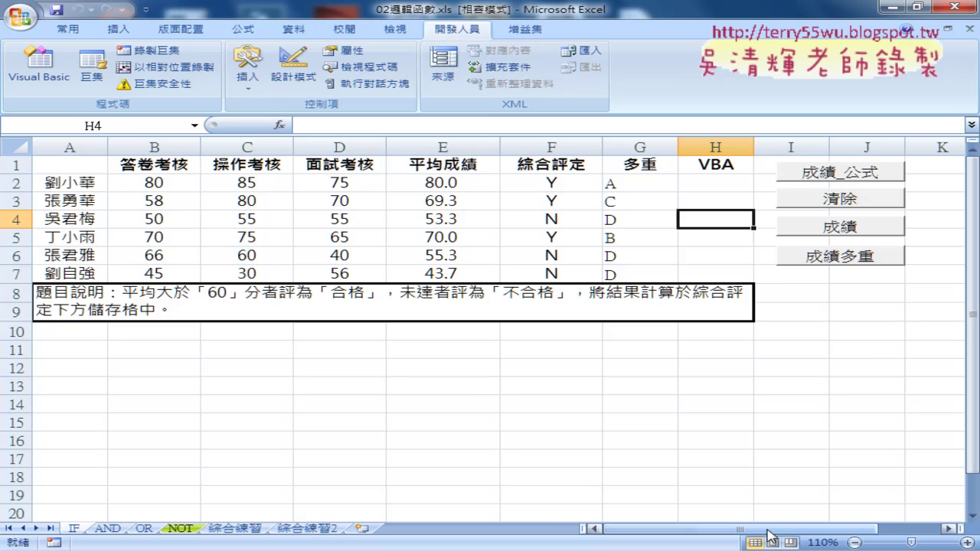
# Run the 成績_公式 macro and inspect the formula it wrote into H2 against G2.
pyautogui.click(837, 174)
pyautogui.moveTo(716, 186); pyautogui.dragTo(710, 273)
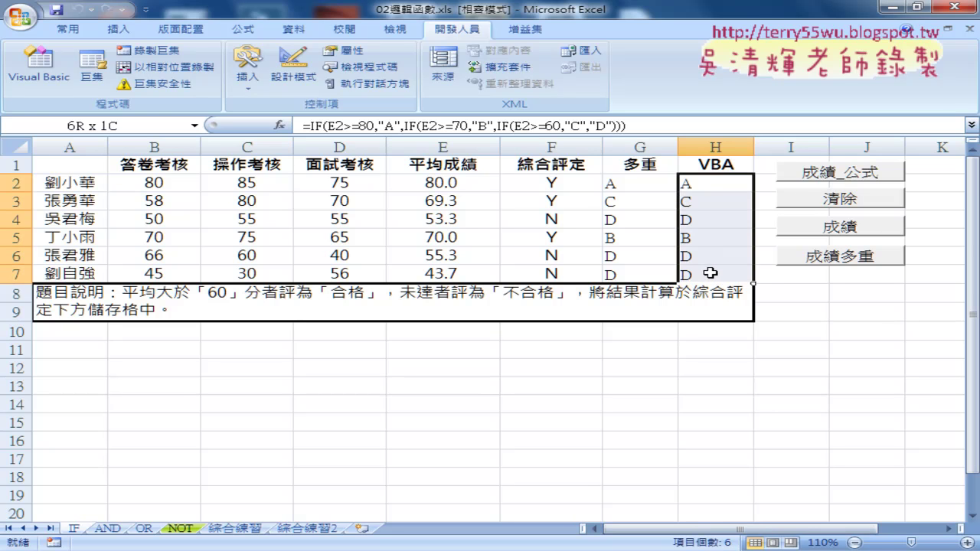
pyautogui.click(701, 186)
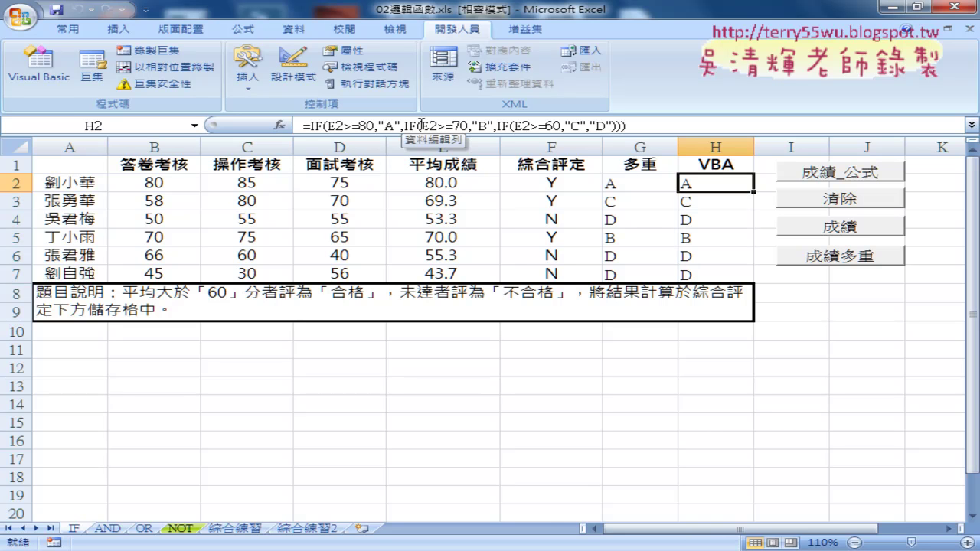
pyautogui.click(618, 187)
pyautogui.click(704, 186)
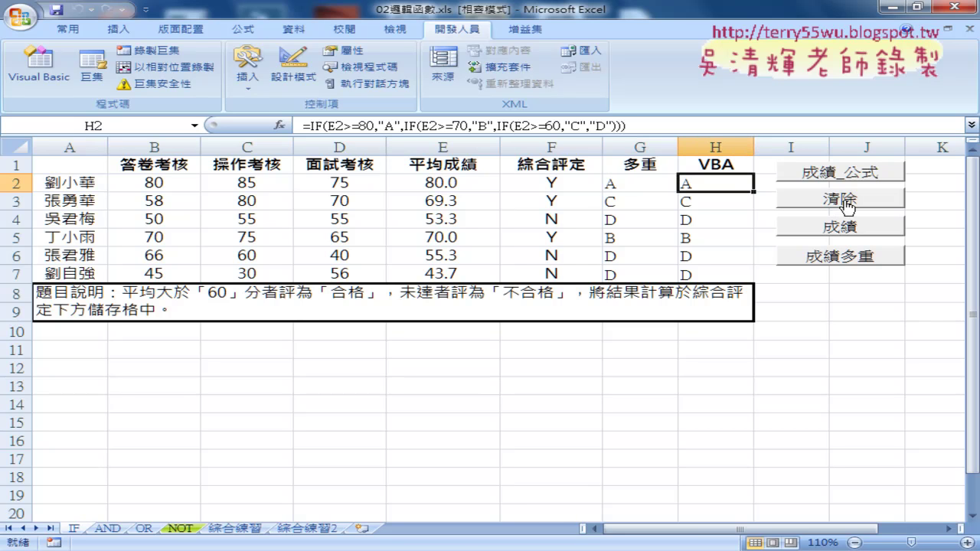
pyautogui.click(716, 200)
pyautogui.click(709, 184)
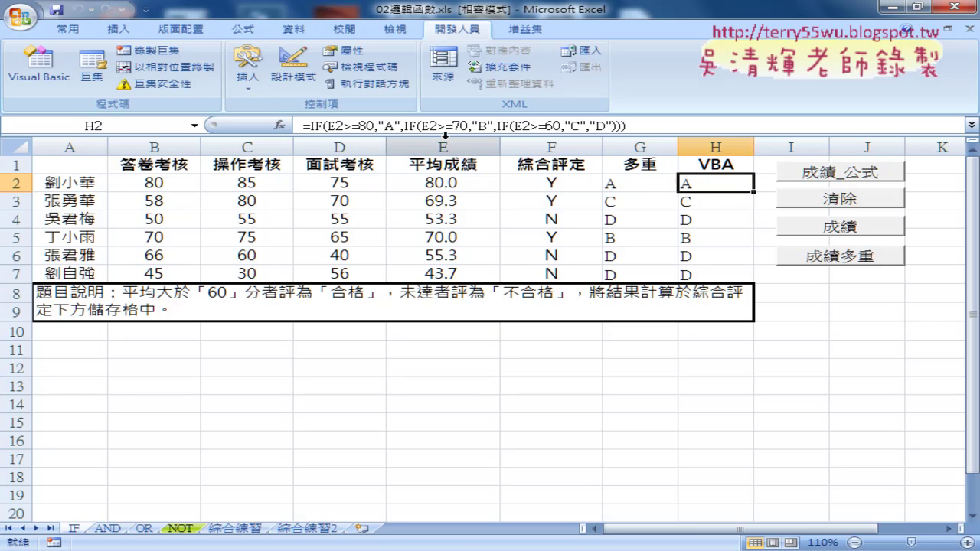
# Check the formulas in H3–H7, then empty H2:H7 with the 清除 macro.
pyautogui.click(710, 205)
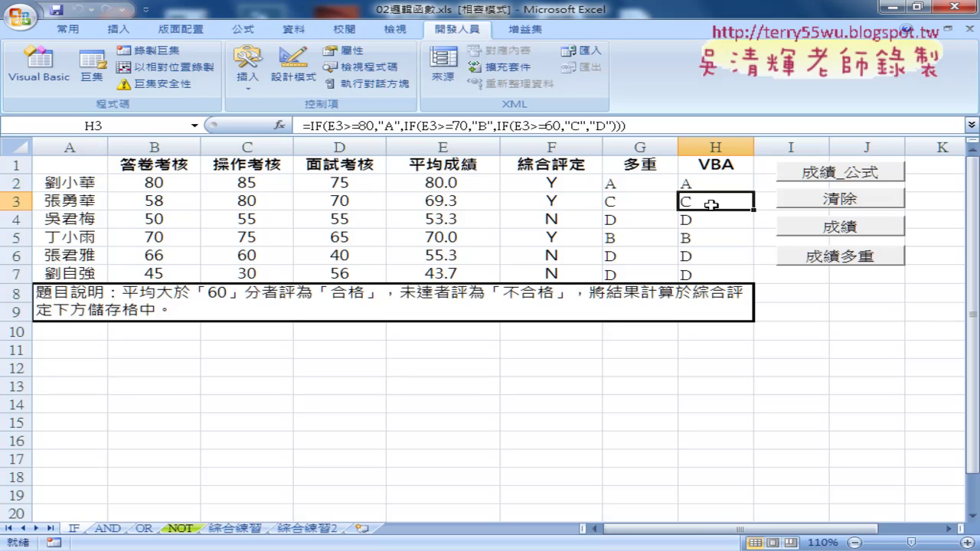
pyautogui.click(711, 221)
pyautogui.click(715, 238)
pyautogui.click(716, 256)
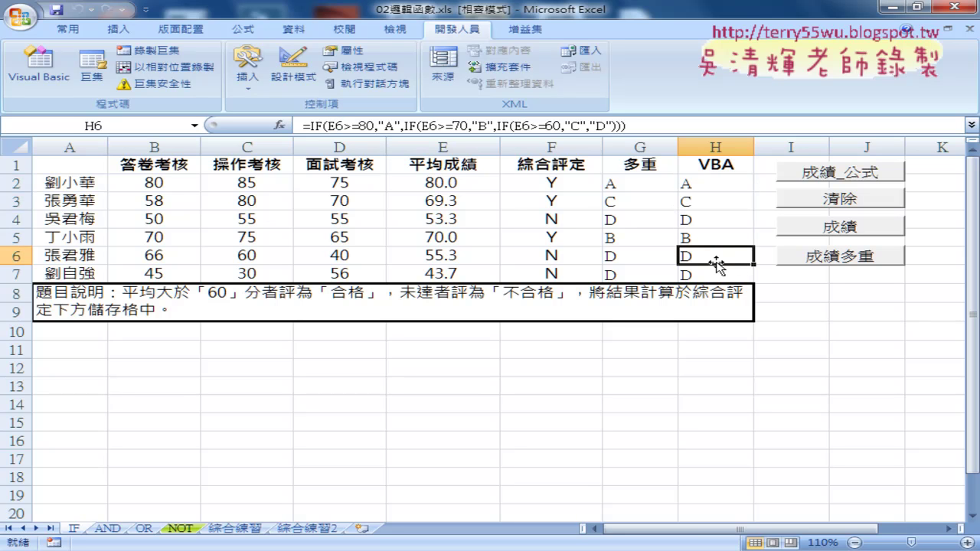
pyautogui.click(716, 271)
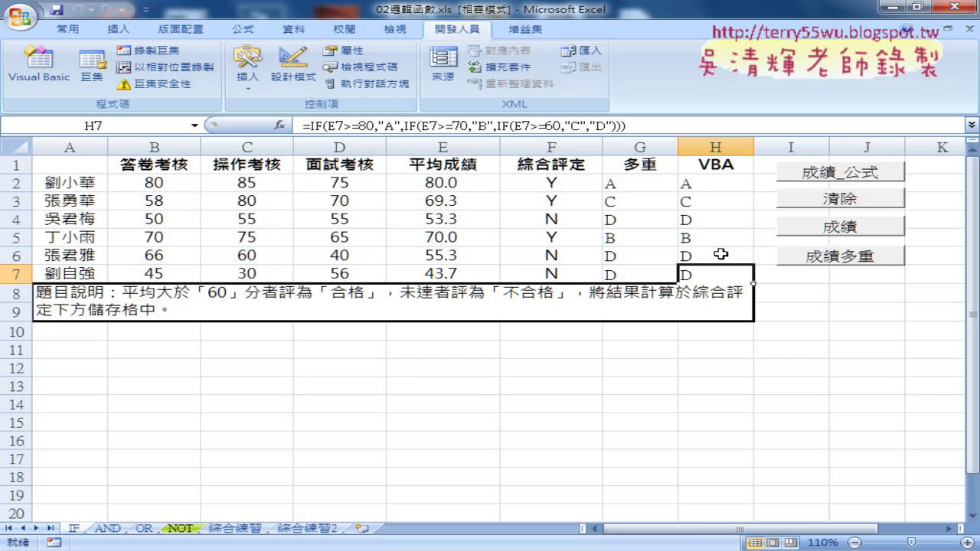
pyautogui.click(842, 201)
pyautogui.moveTo(706, 181); pyautogui.dragTo(714, 265)
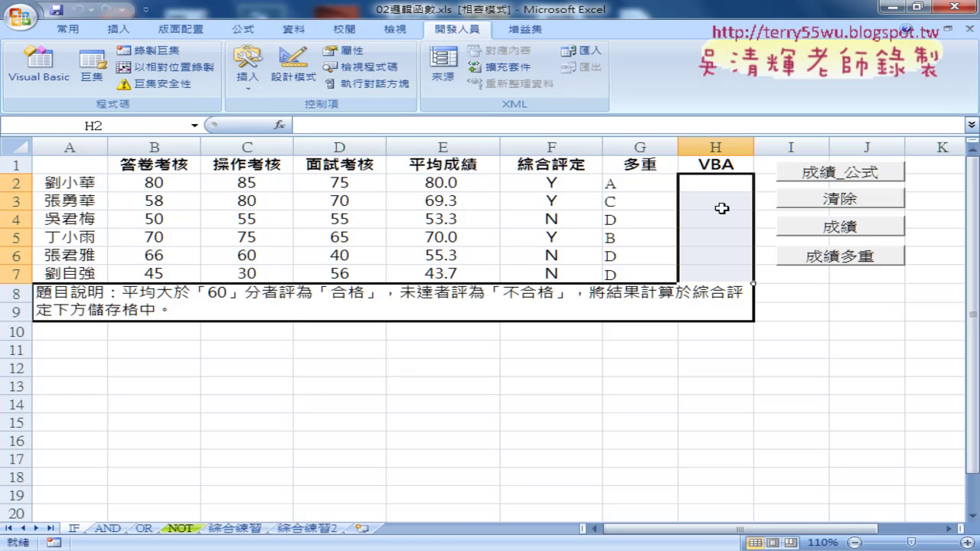
# In the VBA editor, delete Module1's blank first line, then switch to 程式碼.docx.
pyautogui.click(40, 69)
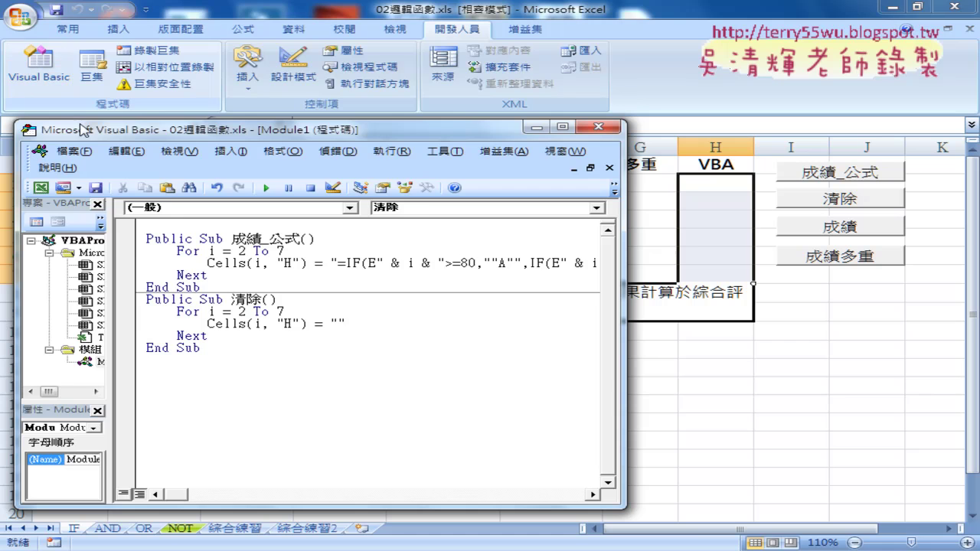
pyautogui.moveTo(112, 252); pyautogui.dragTo(182, 262)
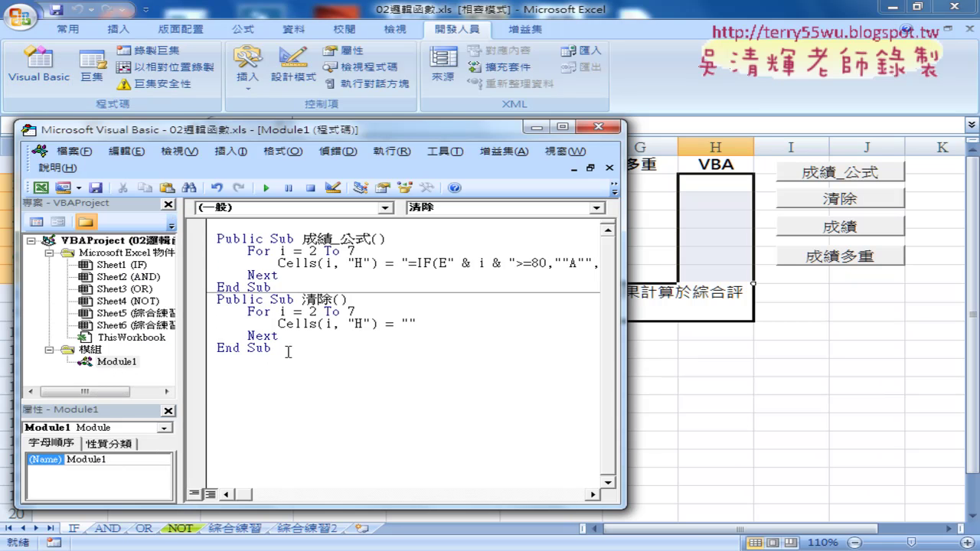
pyautogui.moveTo(287, 352); pyautogui.dragTo(217, 223)
pyautogui.click(244, 229)
pyautogui.press('Delete')
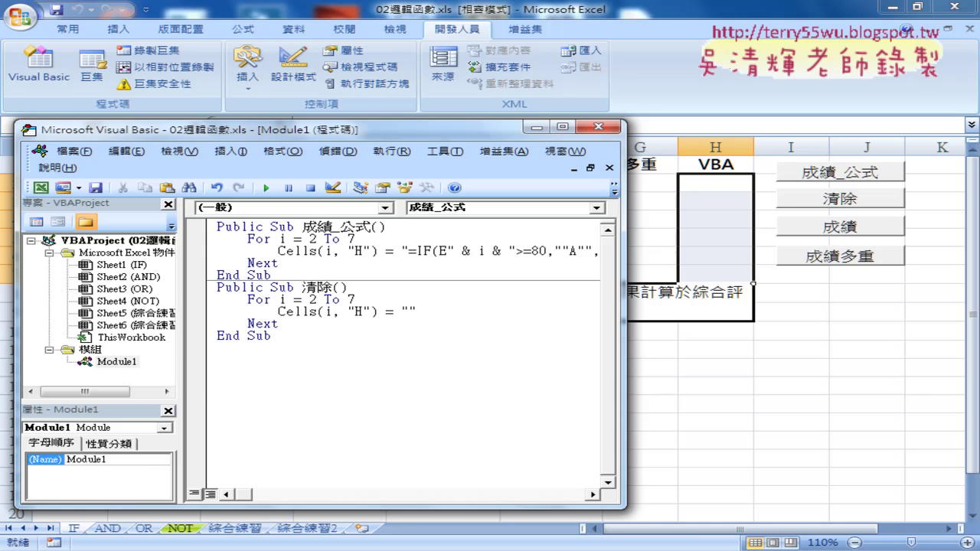
pyautogui.click(273, 490)
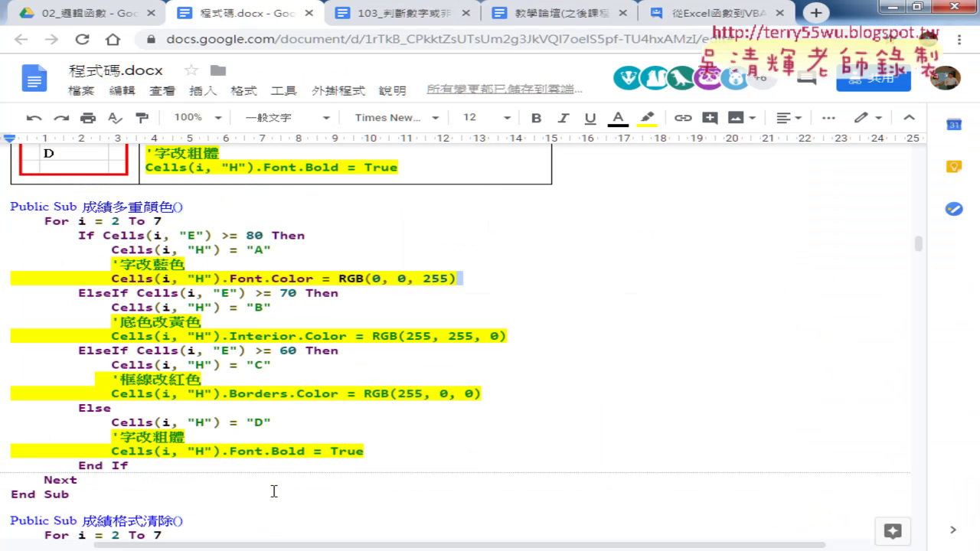
# Scroll up to page 2 of 程式碼.docx and select the 成績_公式 and 清除 macro listings.
pyautogui.scroll(2, 273, 490)
pyautogui.scroll(1, 273, 490)
pyautogui.scroll(3, 273, 491)
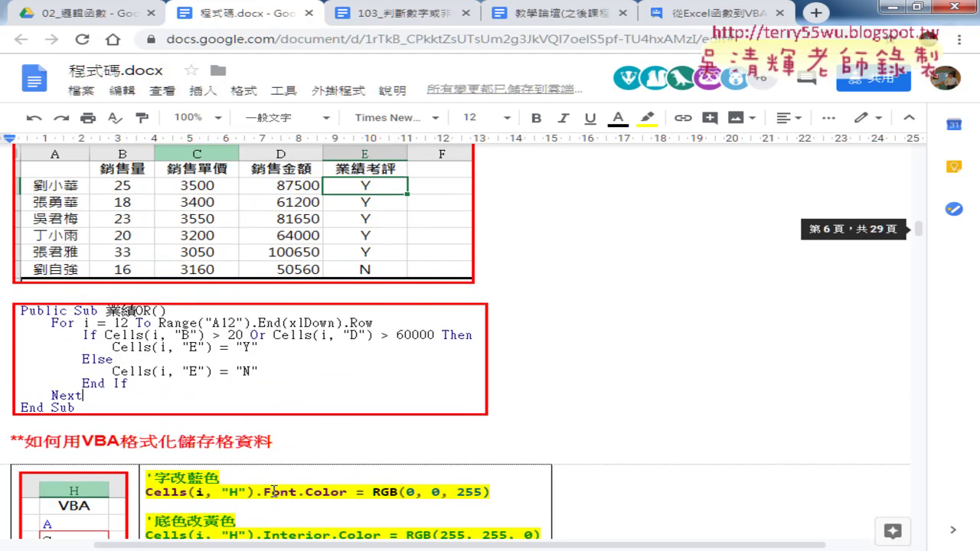
pyautogui.scroll(3, 273, 490)
pyautogui.scroll(3, 273, 490)
pyautogui.scroll(3, 274, 491)
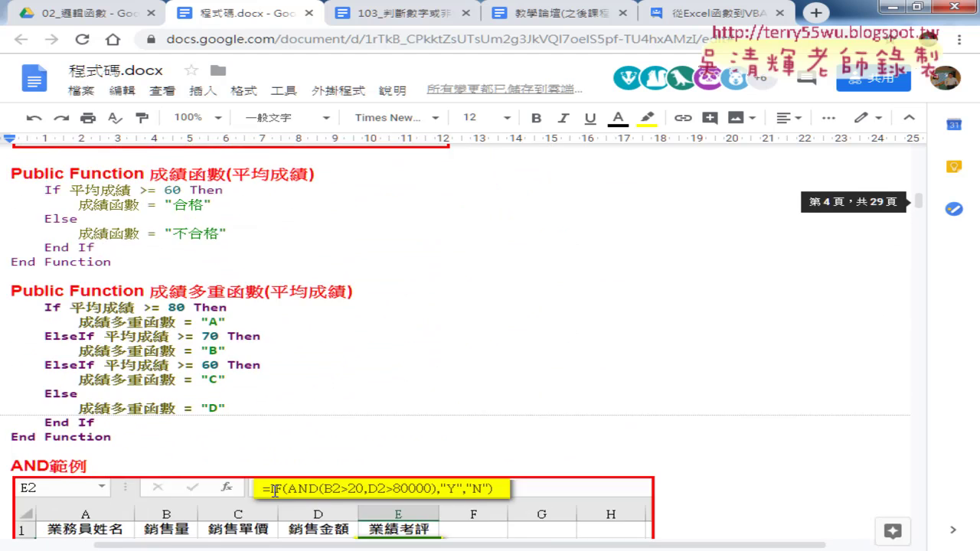
pyautogui.scroll(3, 273, 491)
pyautogui.scroll(3, 273, 491)
pyautogui.scroll(3, 273, 491)
pyautogui.scroll(3, 273, 491)
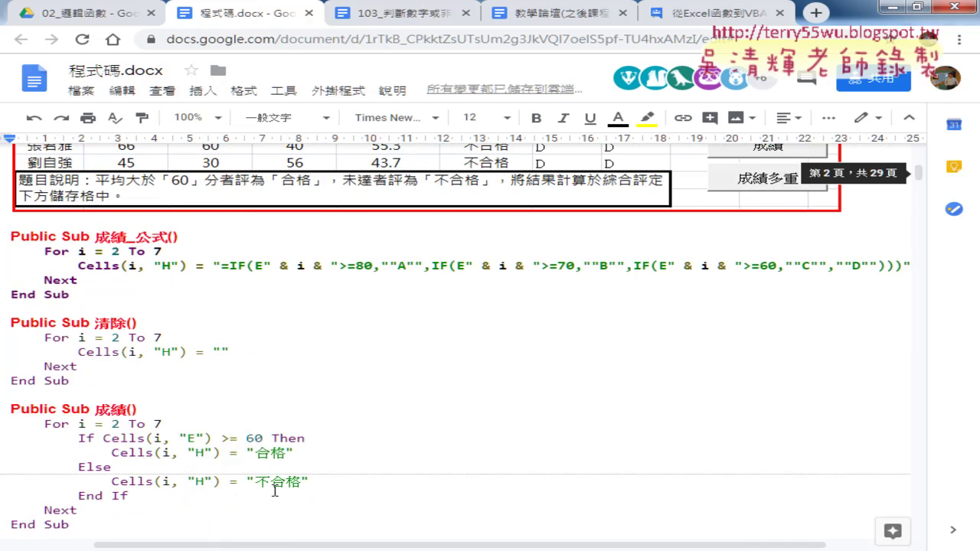
pyautogui.scroll(1, 275, 490)
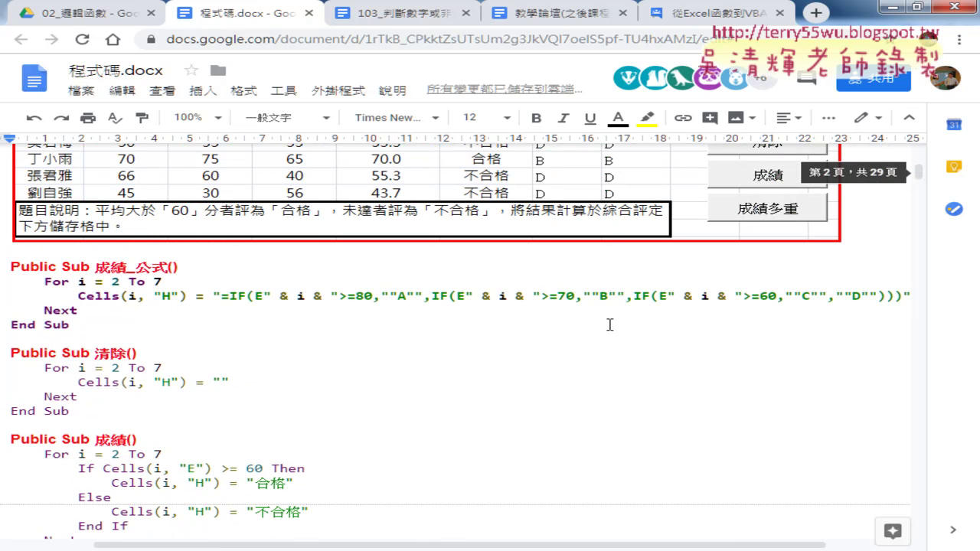
pyautogui.moveTo(92, 411); pyautogui.dragTo(3, 266)
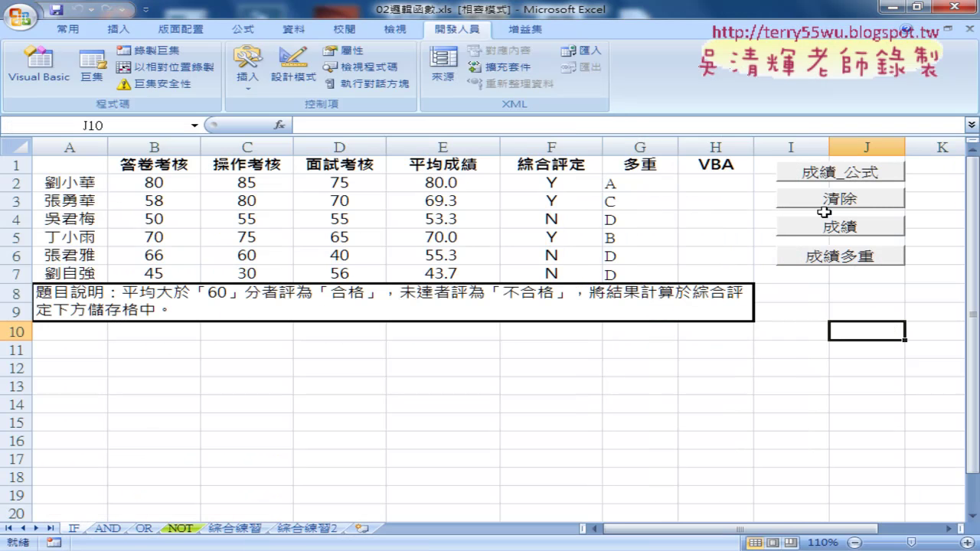
# Try the 成績 button, dismiss the cannot-run macro error, and select cell H2.
pyautogui.click(827, 228)
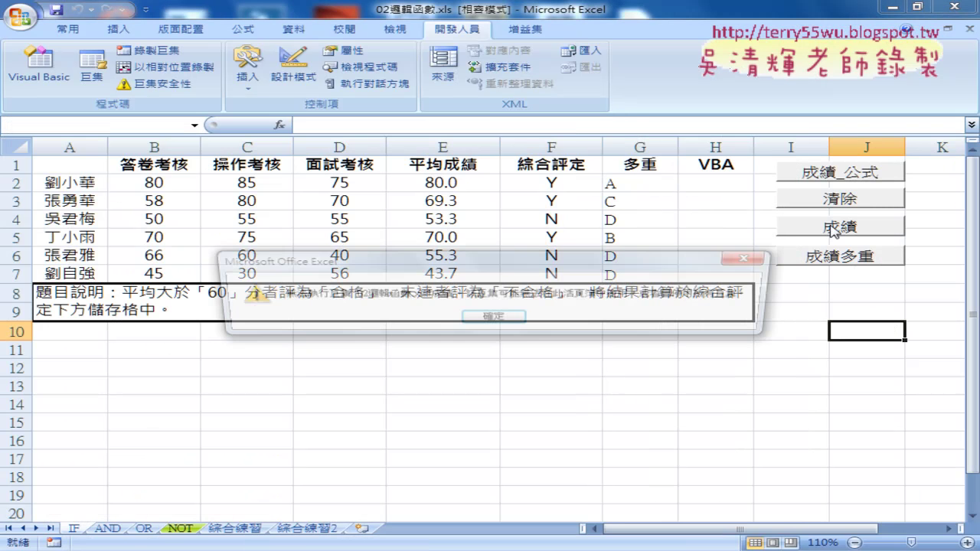
pyautogui.click(509, 322)
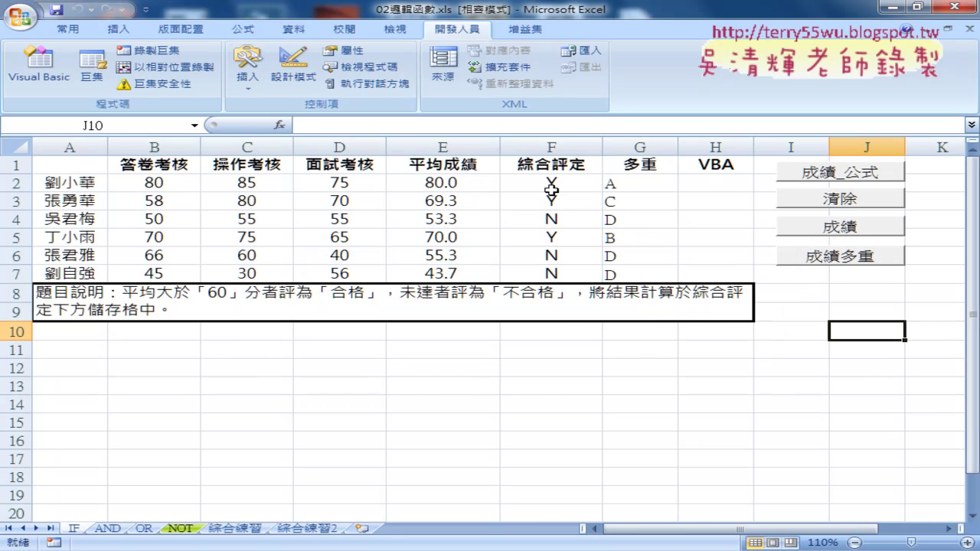
pyautogui.click(715, 183)
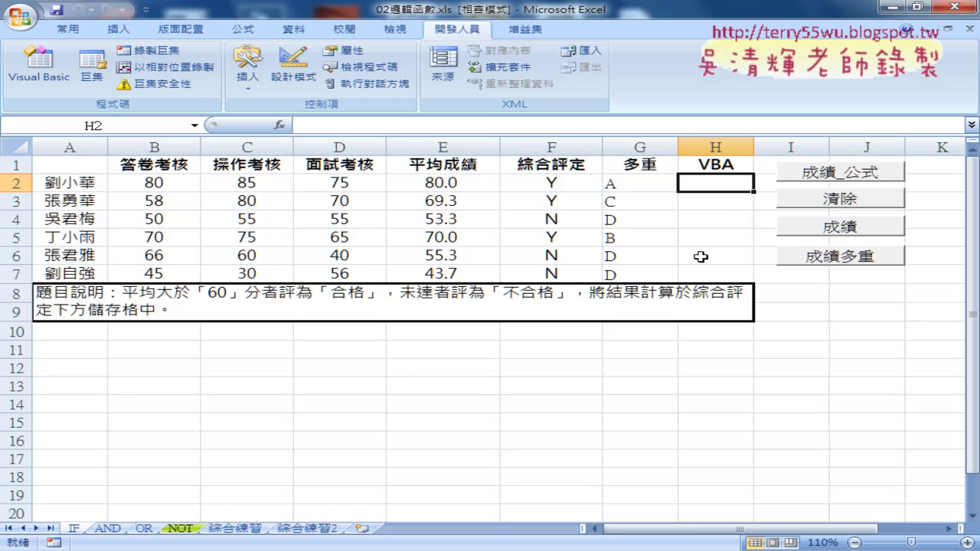
# Open the VBA editor and enlarge its window to show full code lines.
pyautogui.click(35, 68)
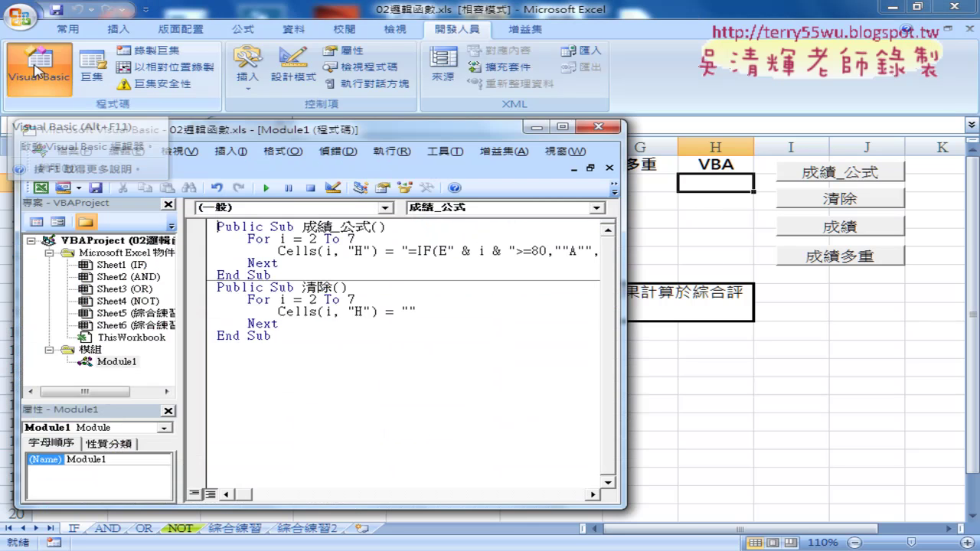
pyautogui.moveTo(249, 134); pyautogui.dragTo(273, 83)
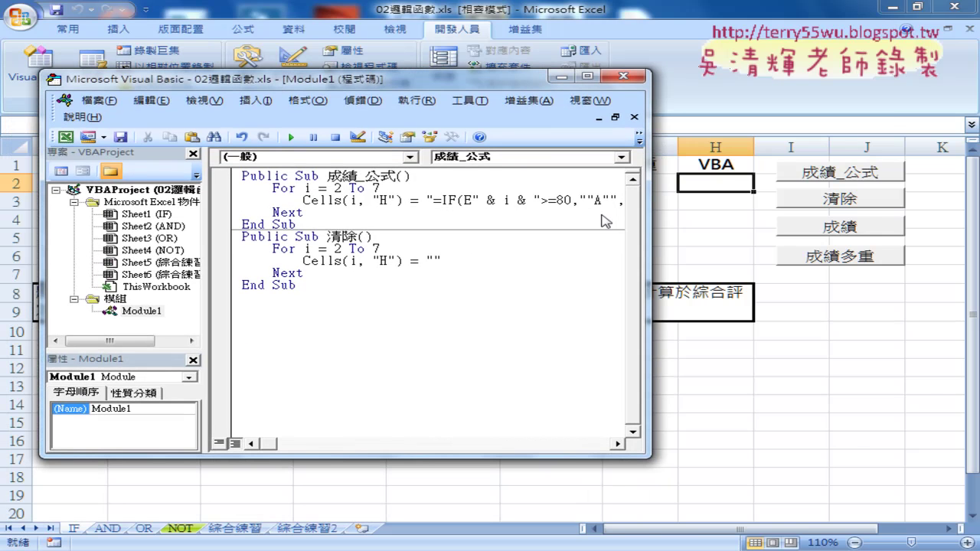
pyautogui.moveTo(649, 215); pyautogui.dragTo(911, 214)
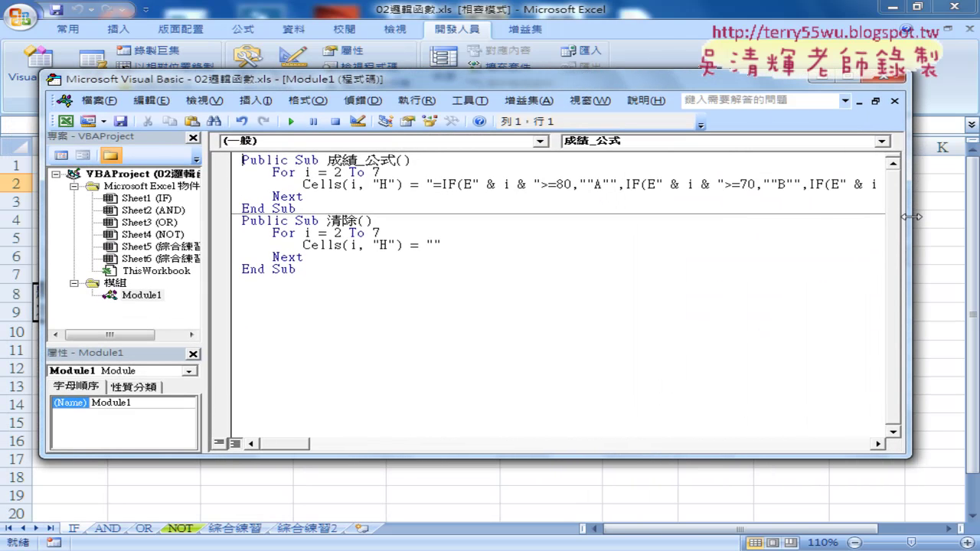
pyautogui.click(301, 208)
# Copy the 成績_公式 Sub below 清除, rename it 成績, and delete its formula string.
pyautogui.moveTo(301, 208); pyautogui.dragTo(234, 162)
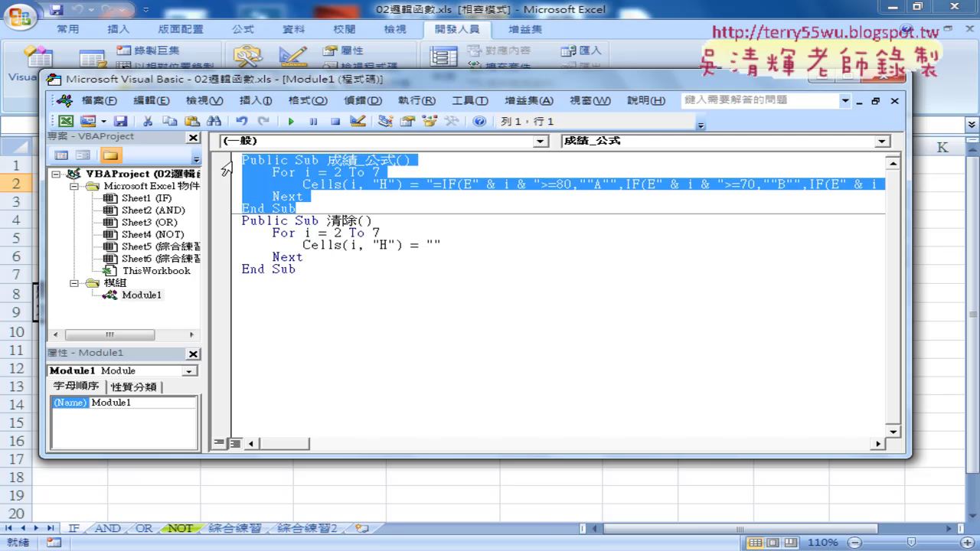
pyautogui.moveTo(261, 207); pyautogui.dragTo(262, 304)
pyautogui.moveTo(262, 304); pyautogui.dragTo(262, 304)
pyautogui.moveTo(358, 282); pyautogui.dragTo(393, 281)
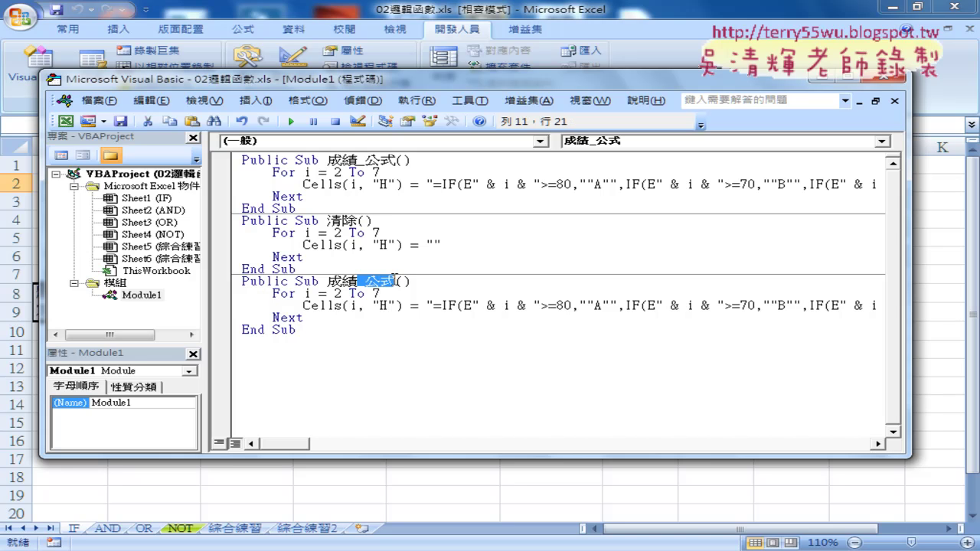
pyautogui.press('Delete')
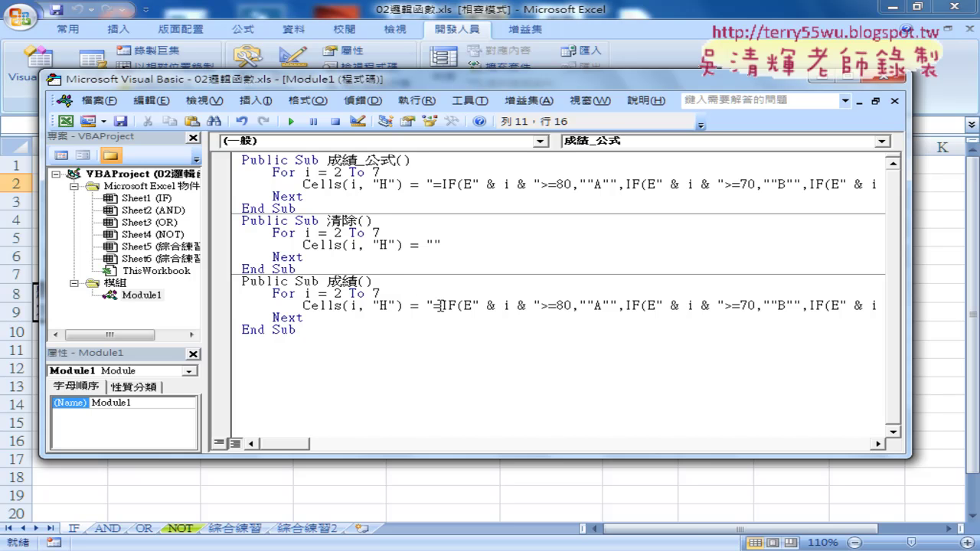
pyautogui.moveTo(435, 306)
pyautogui.mouseDown()
pyautogui.moveTo(770, 296)
pyautogui.moveTo(736, 306)
pyautogui.mouseUp()
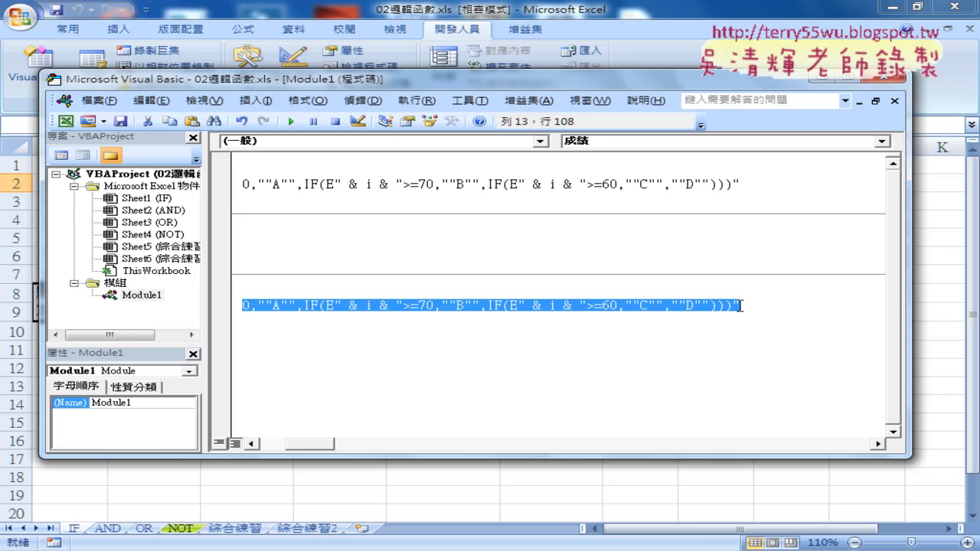
pyautogui.press('Delete')
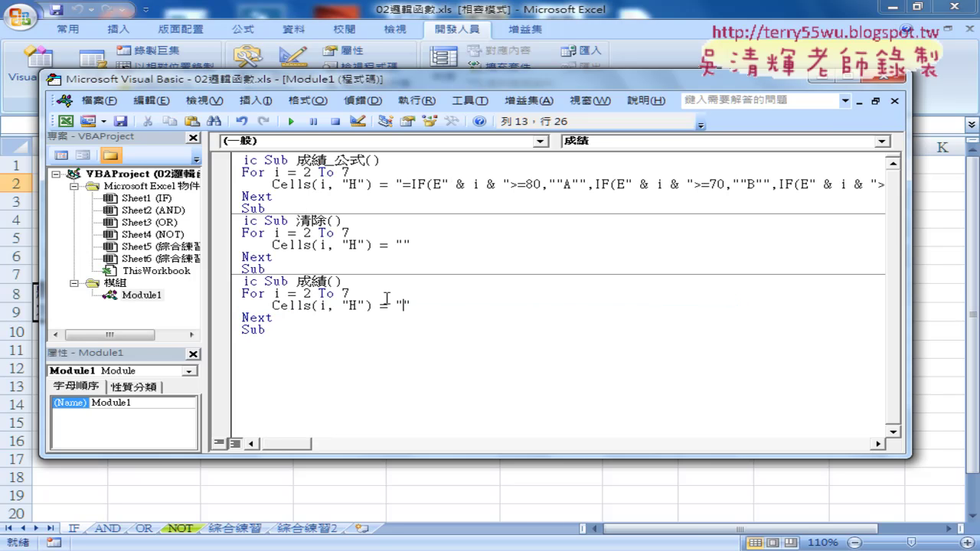
pyautogui.moveTo(406, 306); pyautogui.dragTo(205, 302)
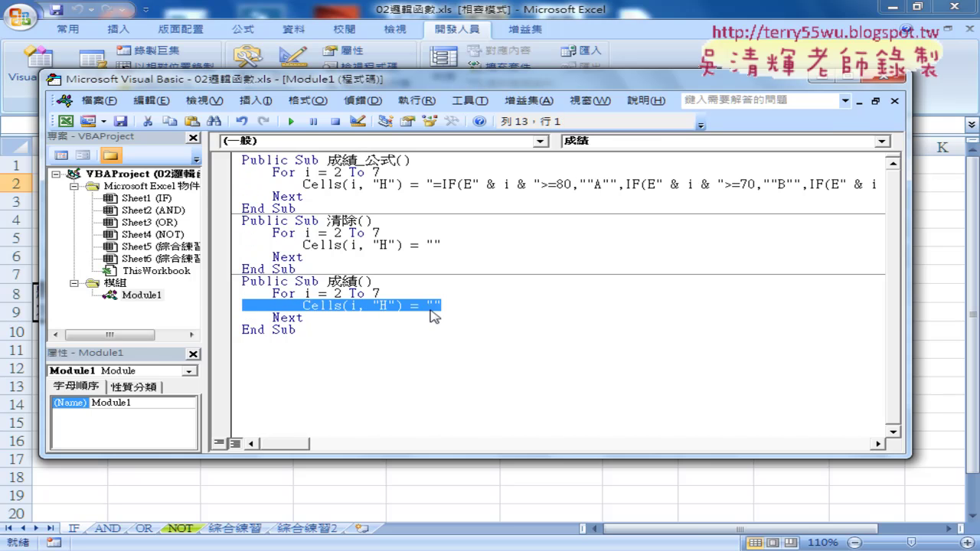
pyautogui.moveTo(909, 306); pyautogui.dragTo(398, 284)
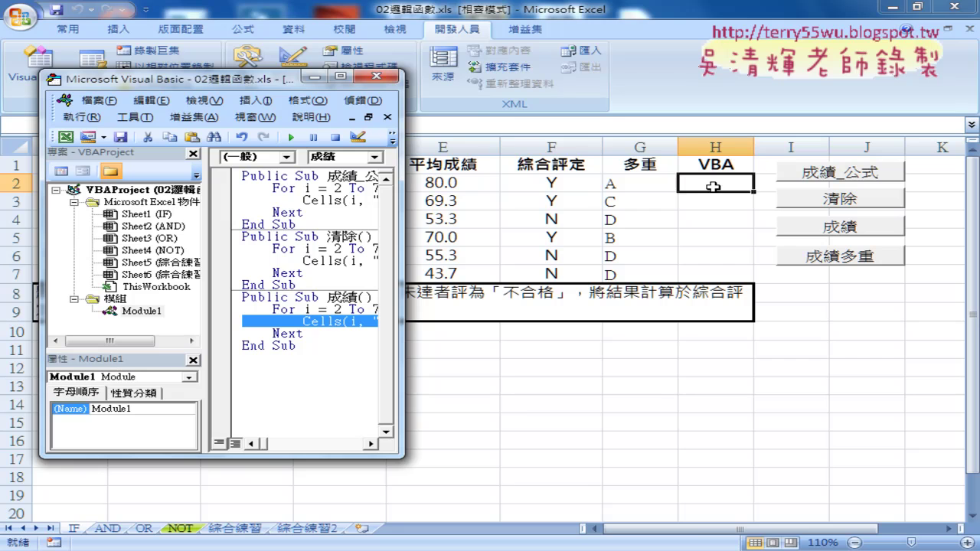
# Insert a new line after For i = 2 To 7 in 成績 and type 'if'.
pyautogui.moveTo(404, 256); pyautogui.dragTo(816, 270)
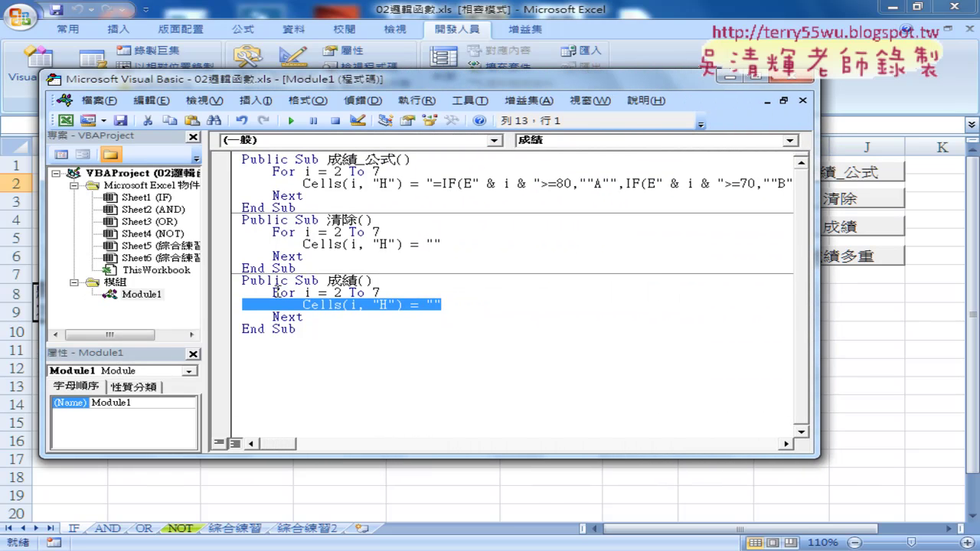
pyautogui.moveTo(276, 287); pyautogui.dragTo(395, 293)
pyautogui.click(310, 320)
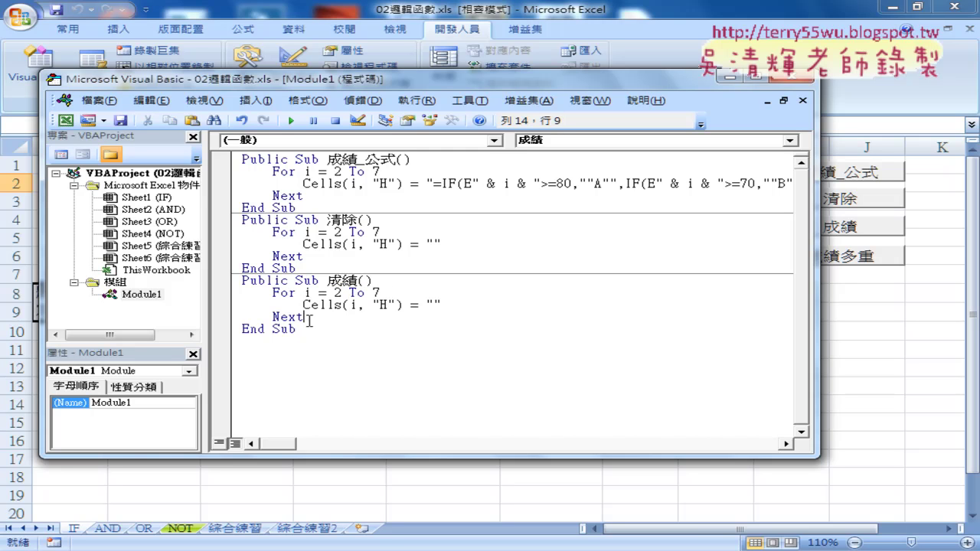
pyautogui.doubleClick(310, 320)
pyautogui.click(395, 292)
pyautogui.press('Return')
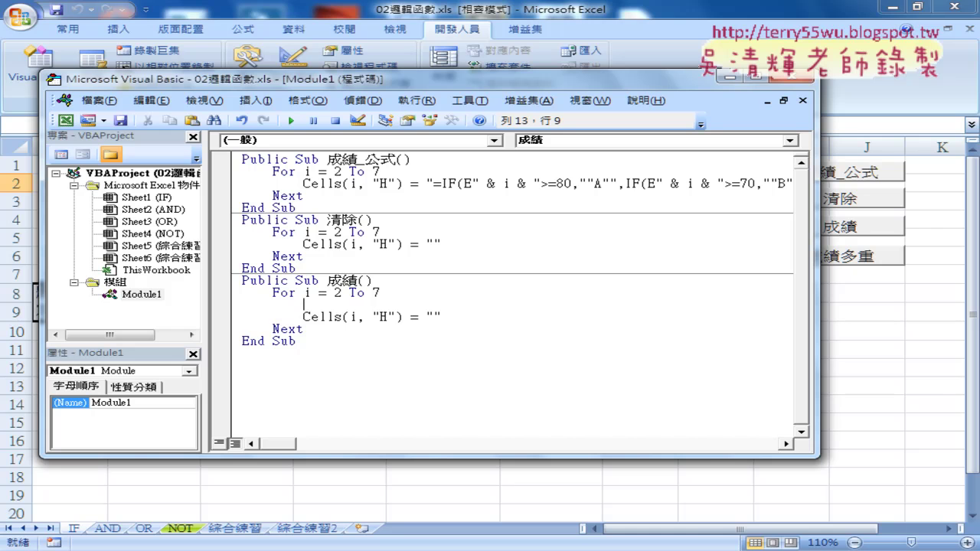
pyautogui.write('i')
pyautogui.write('f')
# Complete the If condition as cells(i,"E")>=60 with the score table in view.
pyautogui.moveTo(403, 83); pyautogui.dragTo(708, 75)
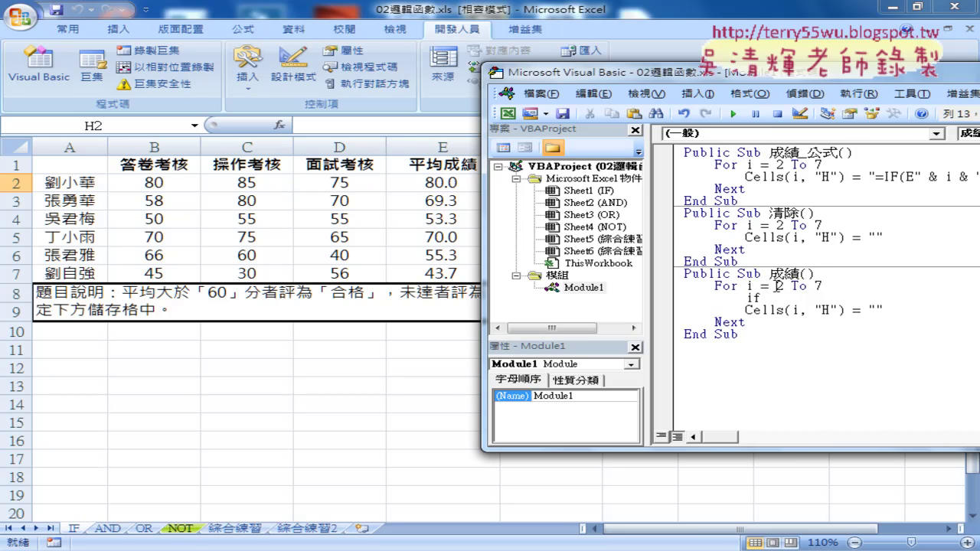
pyautogui.write(' c')
pyautogui.write('ell')
pyautogui.write('s(')
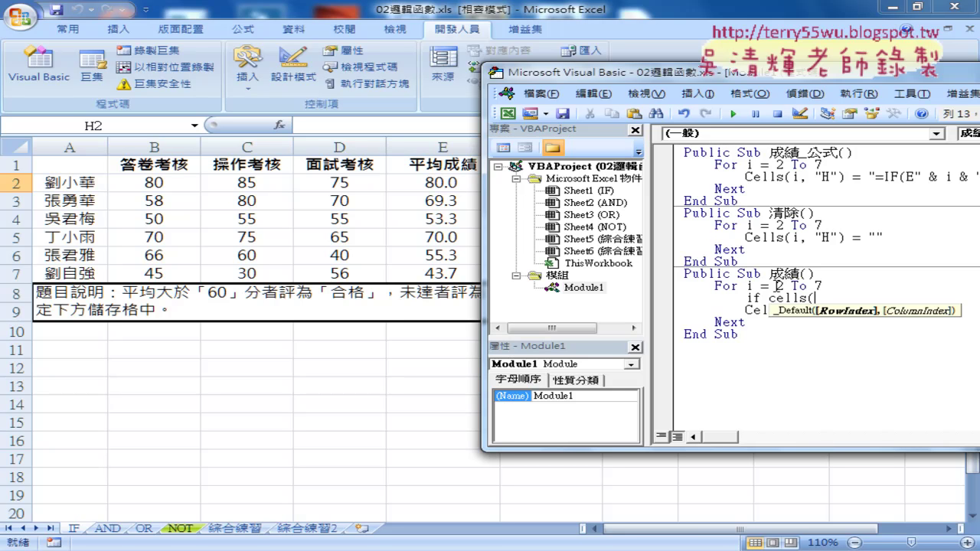
pyautogui.write('i')
pyautogui.write(',"')
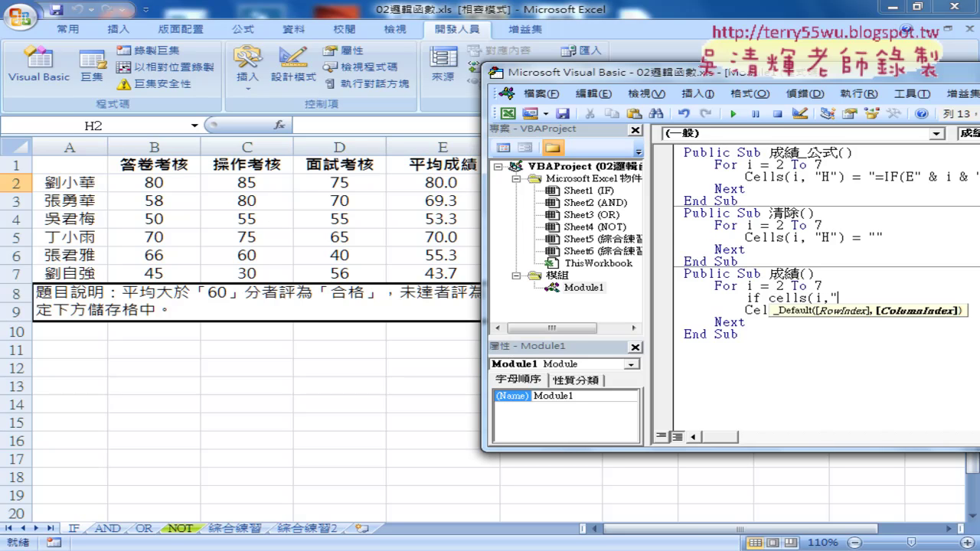
pyautogui.write('E')
pyautogui.write('")')
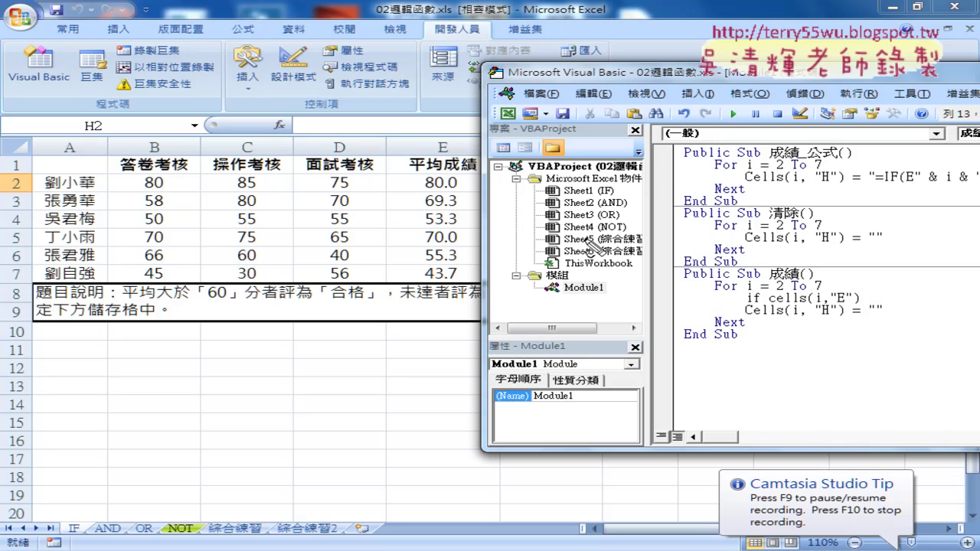
pyautogui.moveTo(459, 184)
pyautogui.mouseDown()
pyautogui.moveTo(636, 174)
pyautogui.moveTo(800, 294)
pyautogui.moveTo(857, 309)
pyautogui.mouseUp()
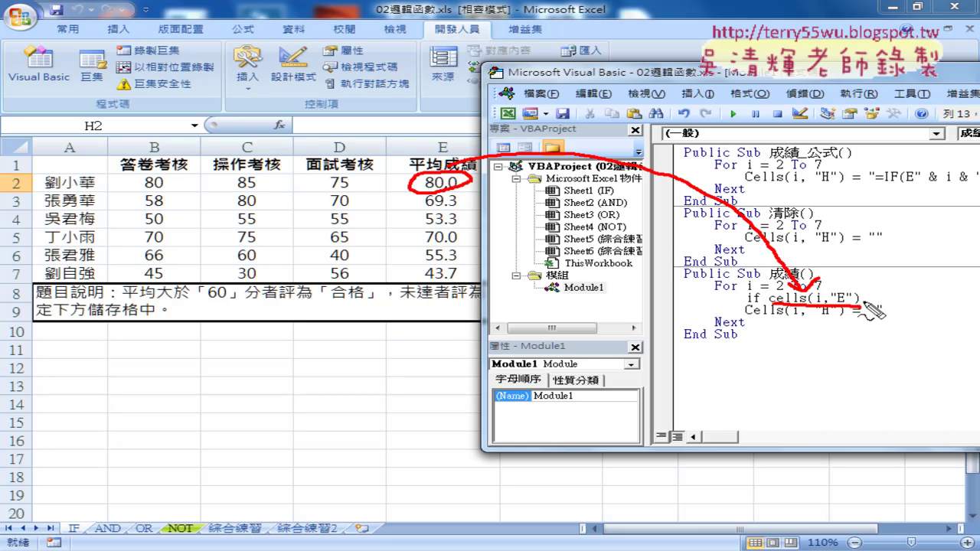
pyautogui.press('Escape')
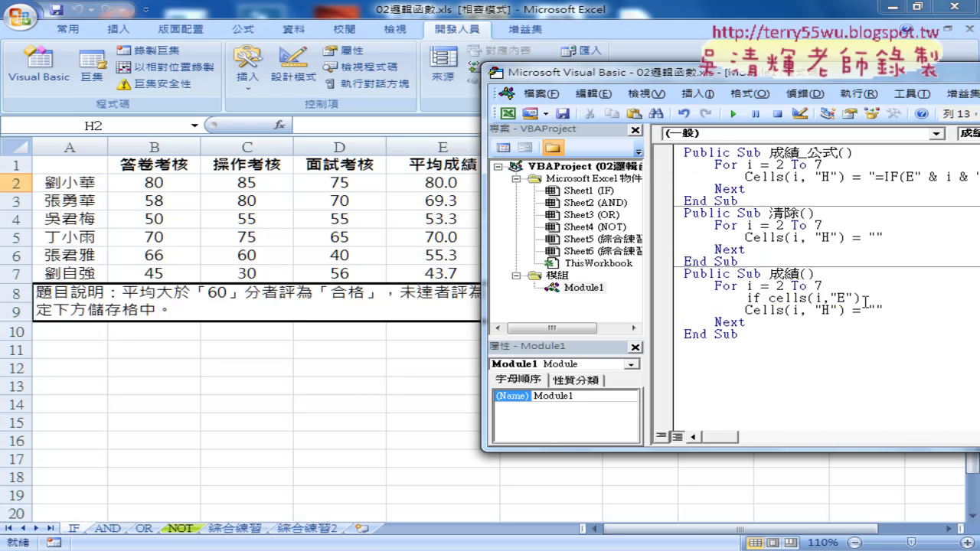
pyautogui.write('>=')
pyautogui.write('60')
# Add Then, Else and End If to complete the If block structure.
pyautogui.moveTo(760, 298); pyautogui.dragTo(768, 298)
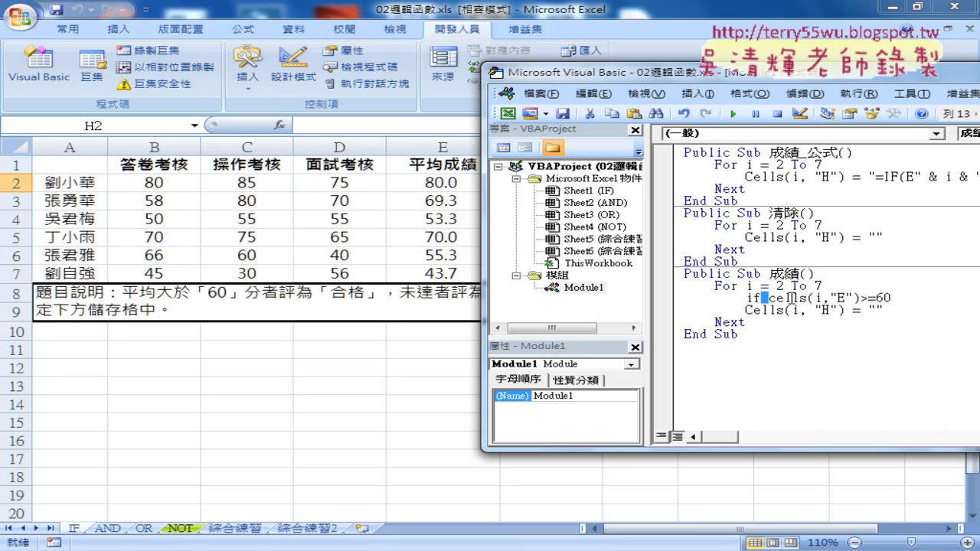
pyautogui.click(907, 297)
pyautogui.write('th')
pyautogui.write('en')
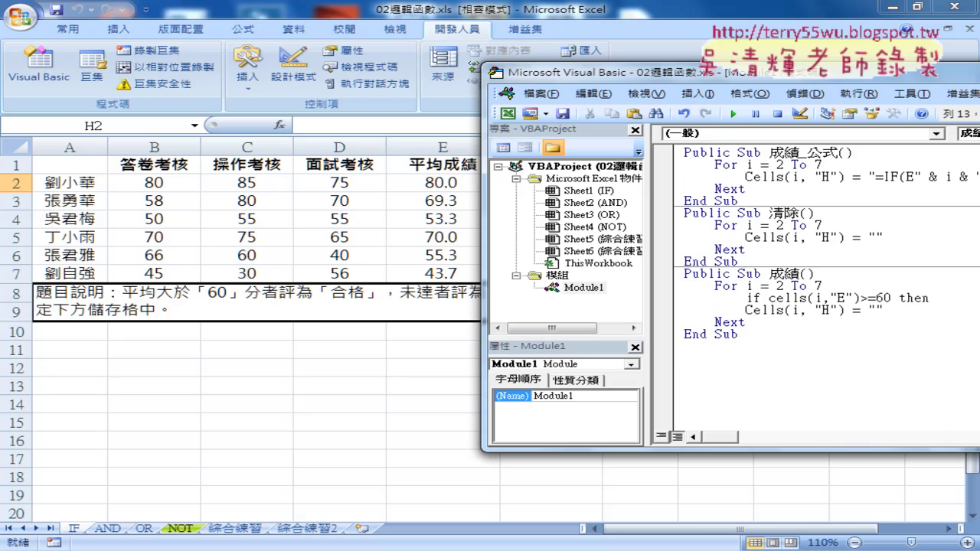
pyautogui.press('Return')
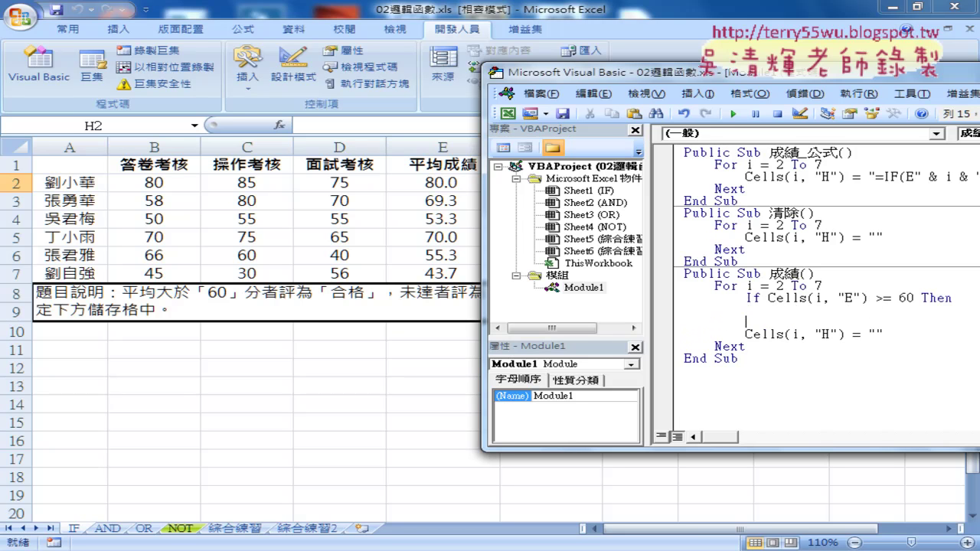
pyautogui.write('el')
pyautogui.write('se')
pyautogui.press('Return')
pyautogui.press('Return')
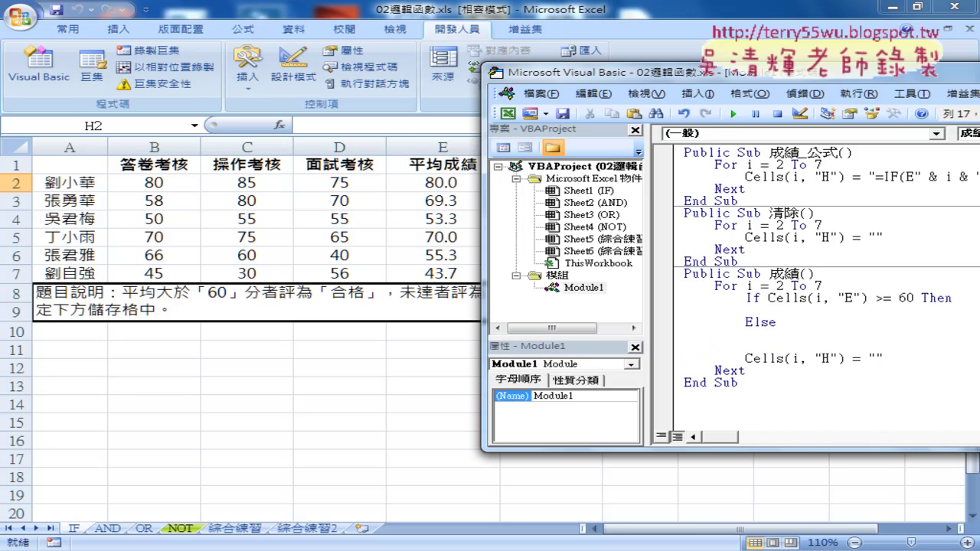
pyautogui.write('end ')
pyautogui.write('if')
# Move the Cells(i, "H") assignment into the Then branch and indent it.
pyautogui.click(776, 322)
pyautogui.click(783, 312)
pyautogui.moveTo(883, 358)
pyautogui.mouseDown()
pyautogui.moveTo(746, 358)
pyautogui.moveTo(748, 317)
pyautogui.mouseUp()
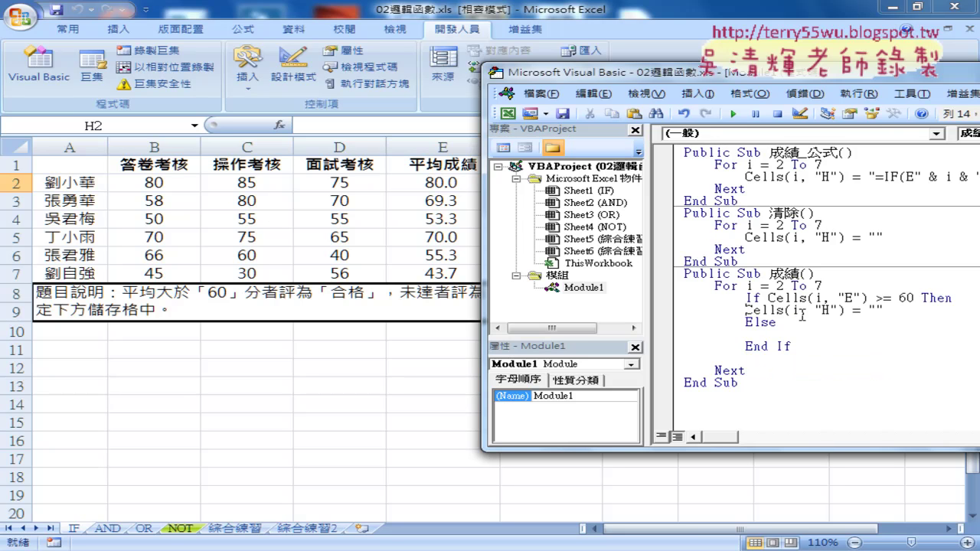
pyautogui.press('Tab')
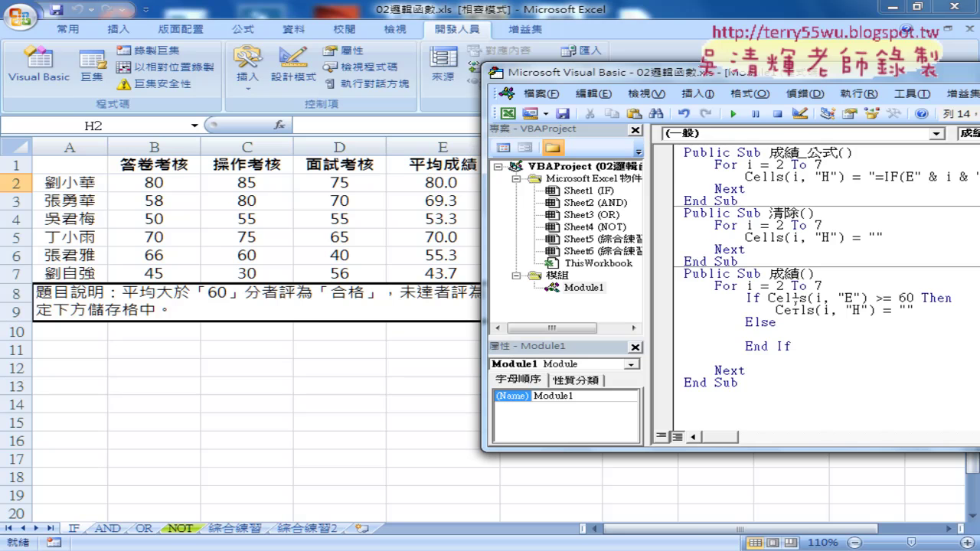
pyautogui.moveTo(768, 297); pyautogui.dragTo(912, 298)
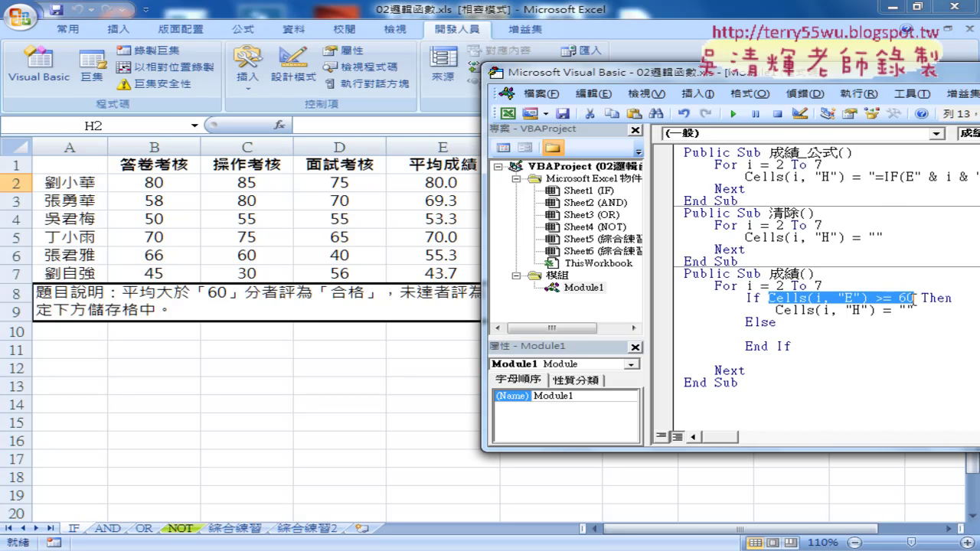
pyautogui.click(906, 310)
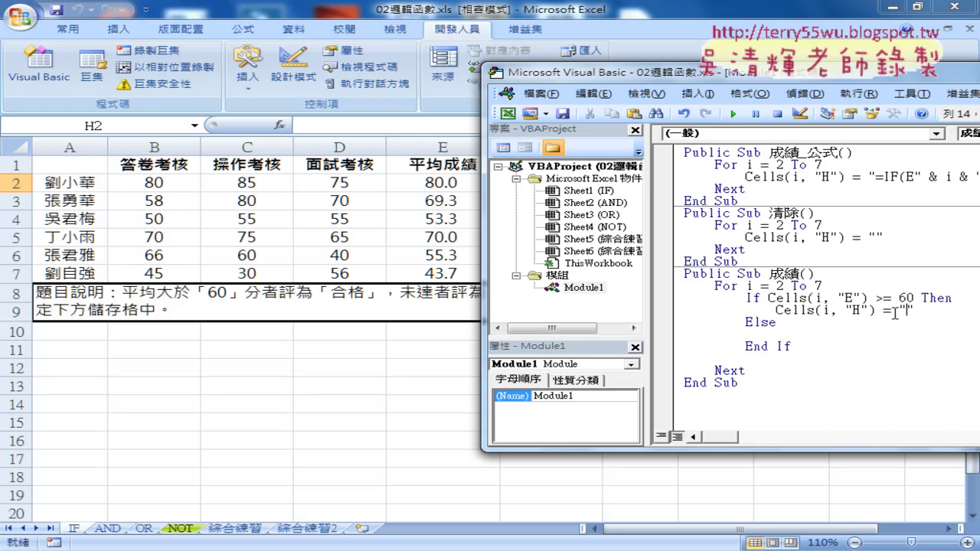
# Make the Then branch assign "合格" to column H.
pyautogui.moveTo(754, 77); pyautogui.dragTo(313, 80)
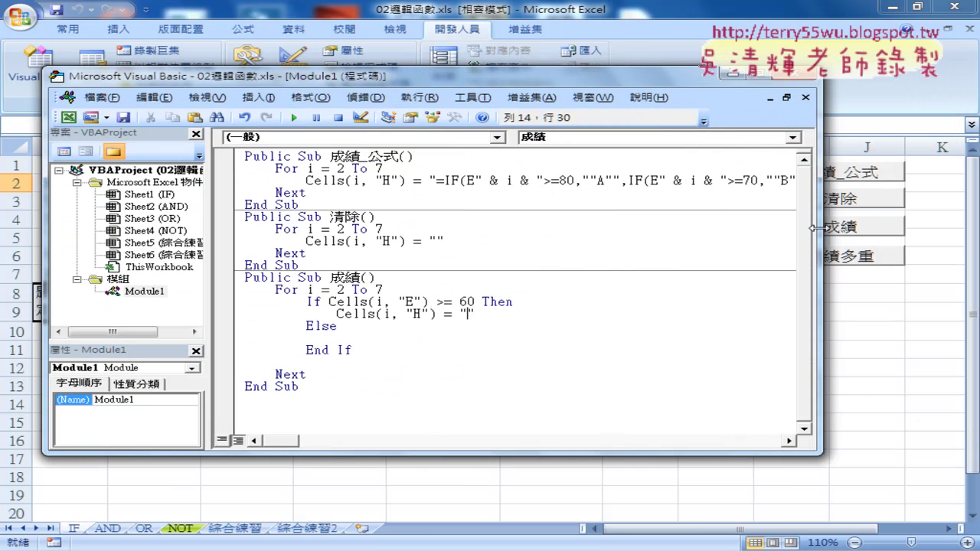
pyautogui.moveTo(816, 228); pyautogui.dragTo(638, 228)
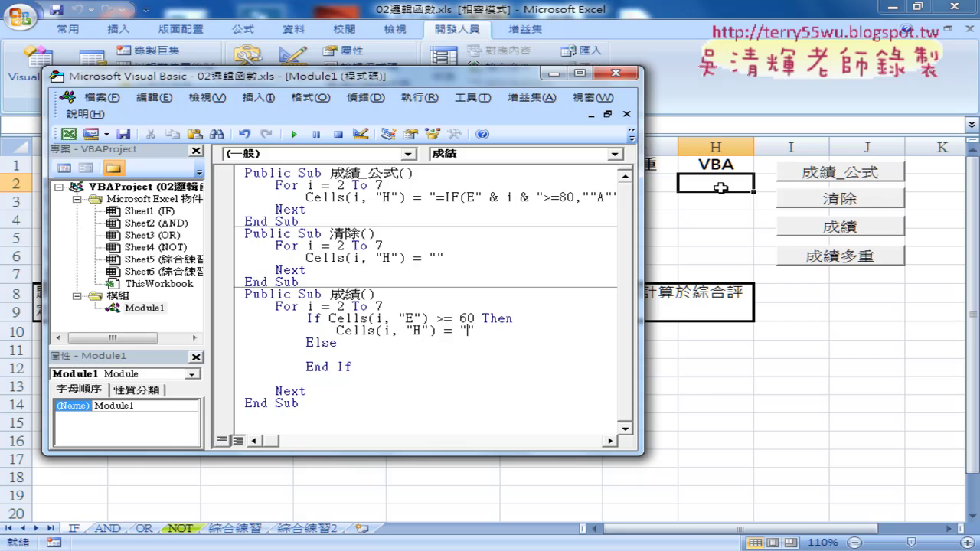
pyautogui.write('"')
pyautogui.write('和')
pyautogui.write('合格')
pyautogui.write('"')
# Copy the assignment under Else as "不合格" and remove the blank line before Next.
pyautogui.moveTo(306, 330); pyautogui.dragTo(509, 331)
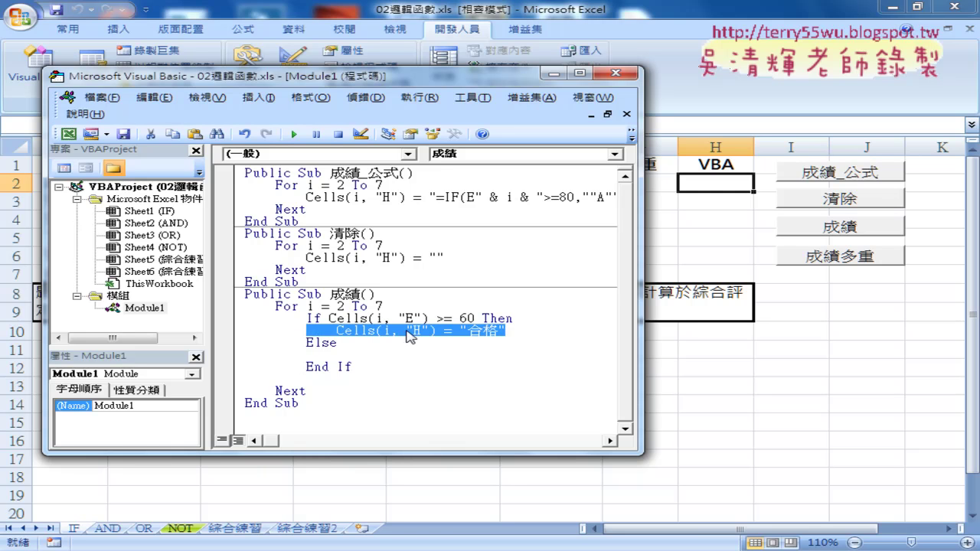
pyautogui.moveTo(414, 331)
pyautogui.mouseDown()
pyautogui.moveTo(375, 364)
pyautogui.moveTo(307, 354)
pyautogui.mouseUp()
pyautogui.click(461, 354)
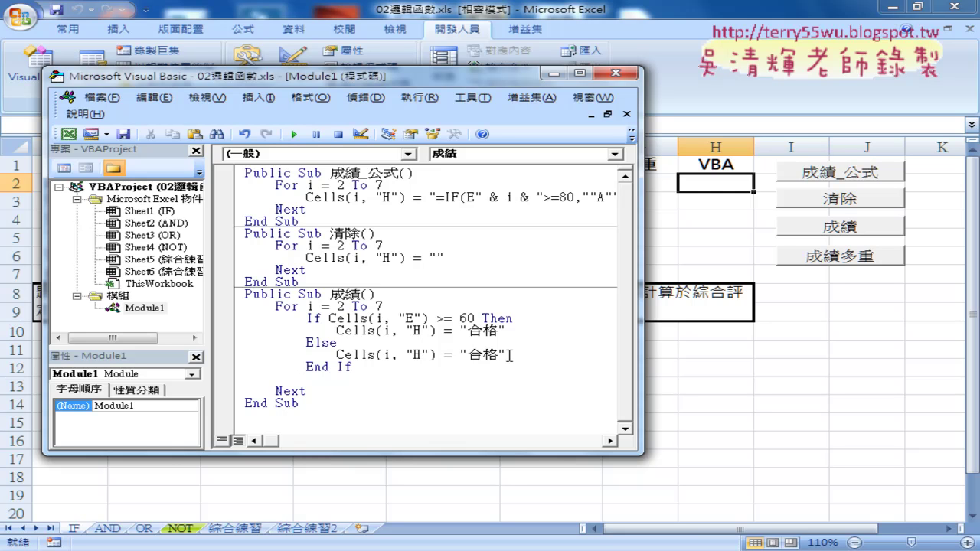
pyautogui.write('不')
pyautogui.write('合')
pyautogui.press('Delete')
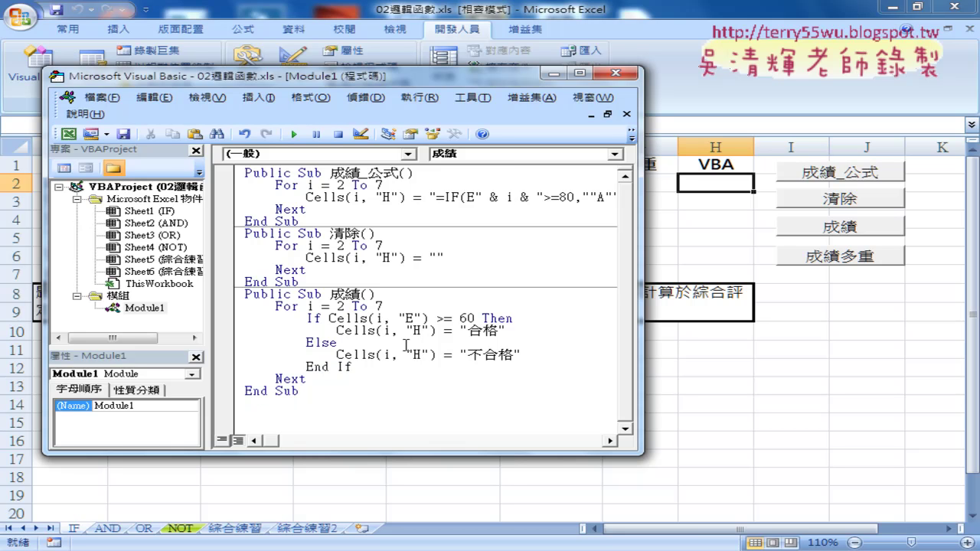
pyautogui.moveTo(368, 365); pyautogui.dragTo(227, 321)
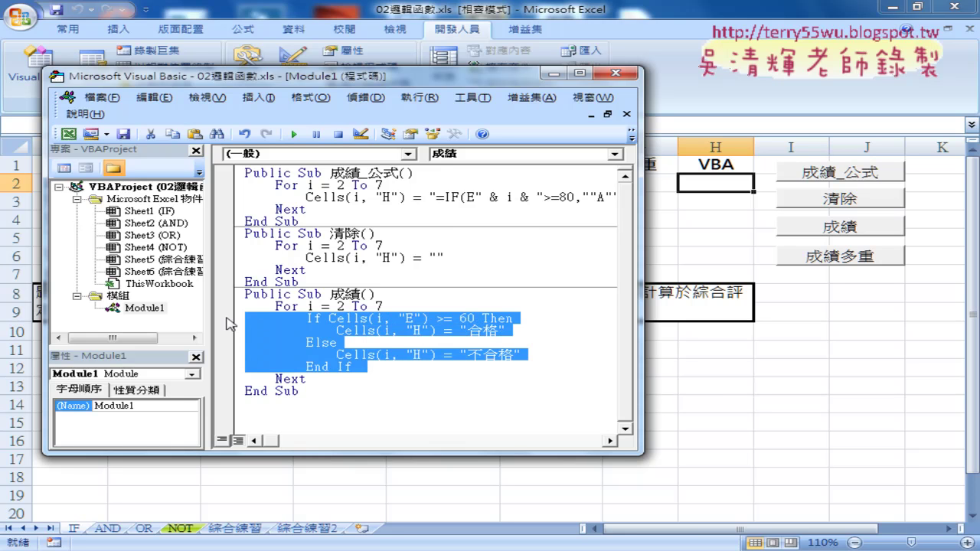
pyautogui.click(331, 320)
pyautogui.moveTo(330, 319); pyautogui.dragTo(474, 317)
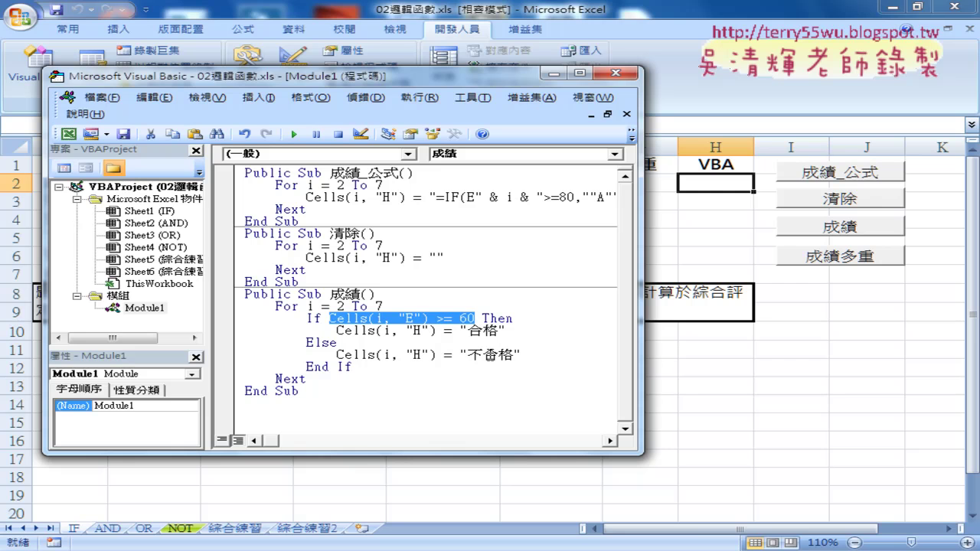
# Run the 成績 macro and review the 合格/不合格 results in H2:H7.
pyautogui.click(412, 344)
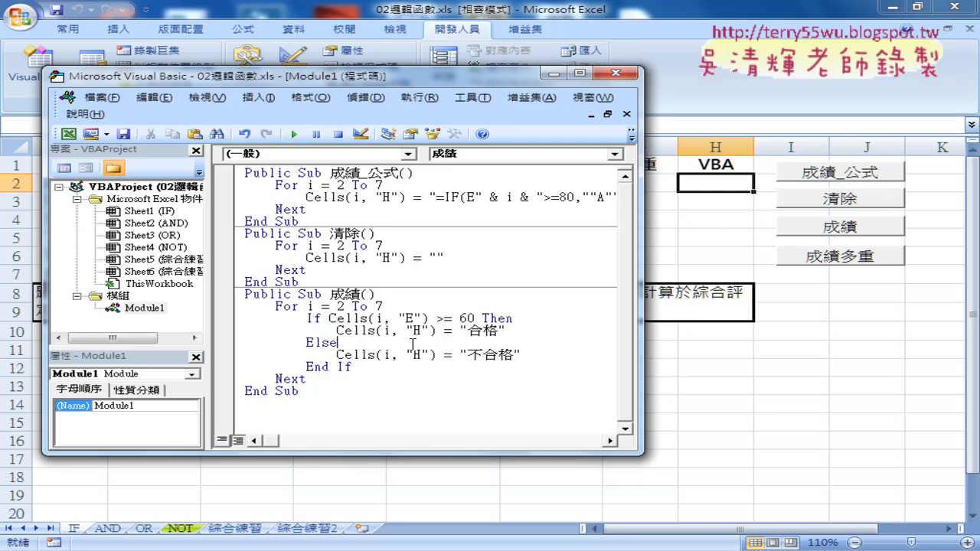
pyautogui.click(298, 135)
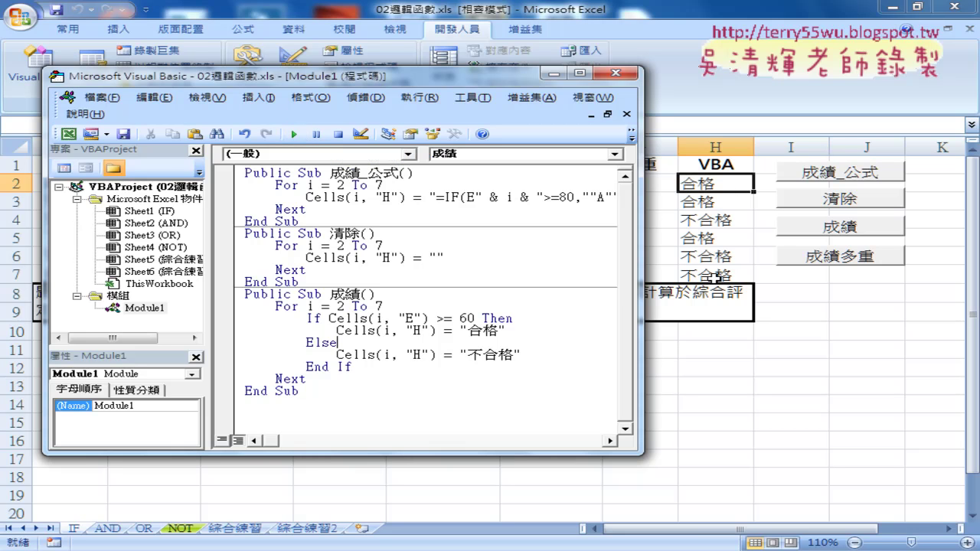
pyautogui.moveTo(463, 82)
pyautogui.mouseDown()
pyautogui.moveTo(396, 83)
pyautogui.moveTo(411, 84)
pyautogui.mouseUp()
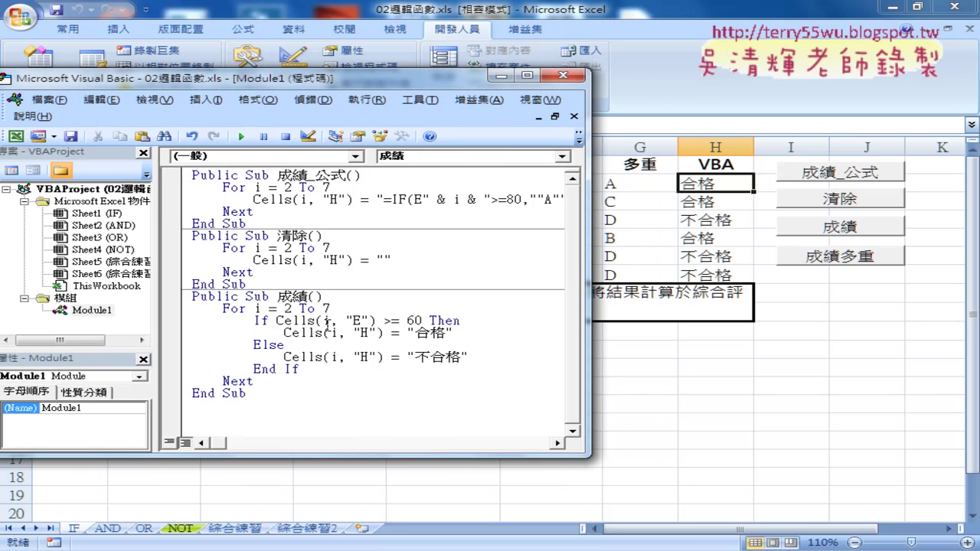
pyautogui.moveTo(300, 369); pyautogui.dragTo(176, 325)
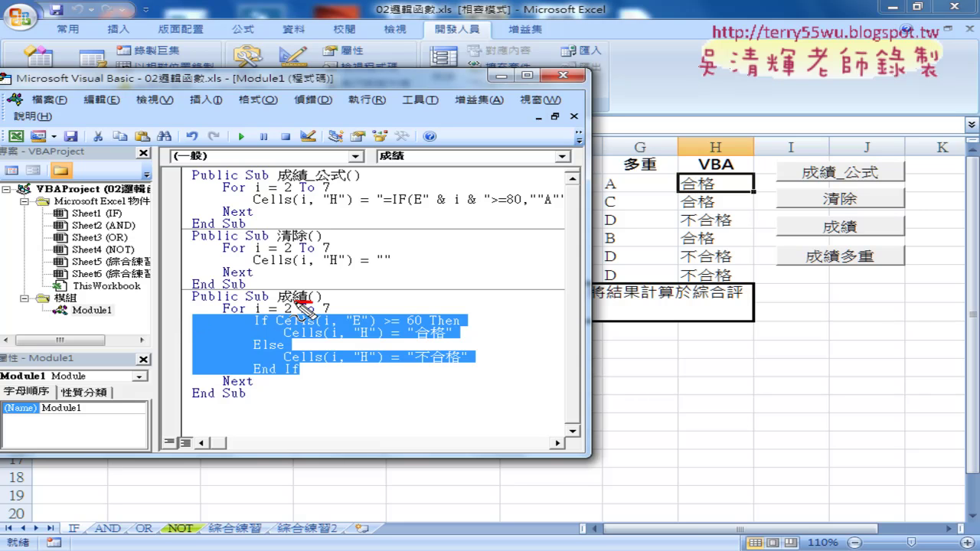
pyautogui.moveTo(872, 265); pyautogui.dragTo(846, 267)
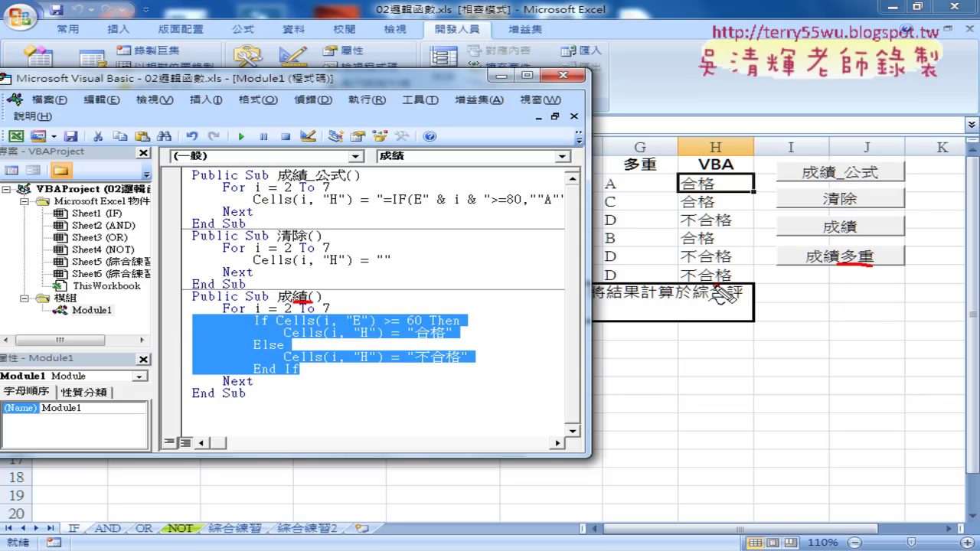
pyautogui.moveTo(727, 285)
pyautogui.mouseDown()
pyautogui.moveTo(760, 258)
pyautogui.moveTo(733, 284)
pyautogui.mouseUp()
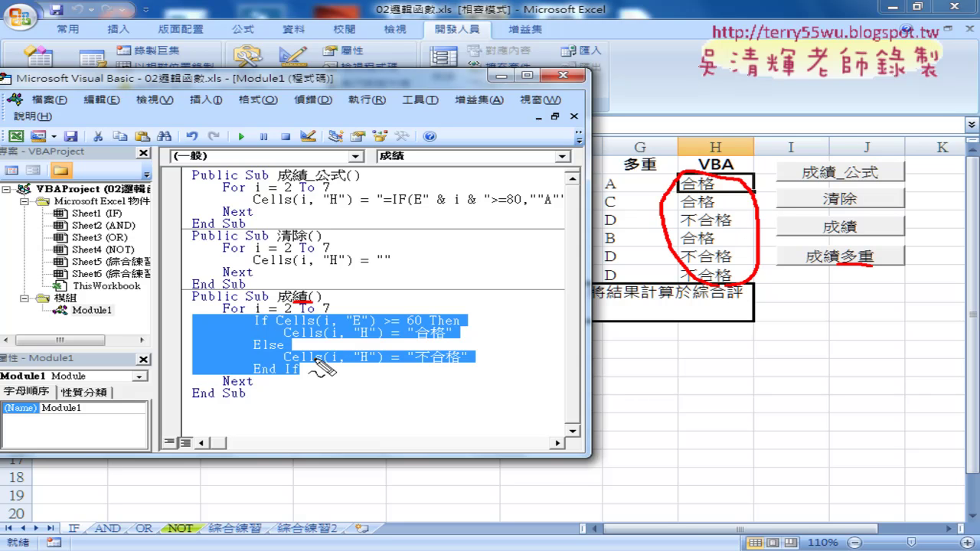
pyautogui.moveTo(299, 374)
pyautogui.mouseDown()
pyautogui.moveTo(250, 377)
pyautogui.moveTo(384, 382)
pyautogui.mouseUp()
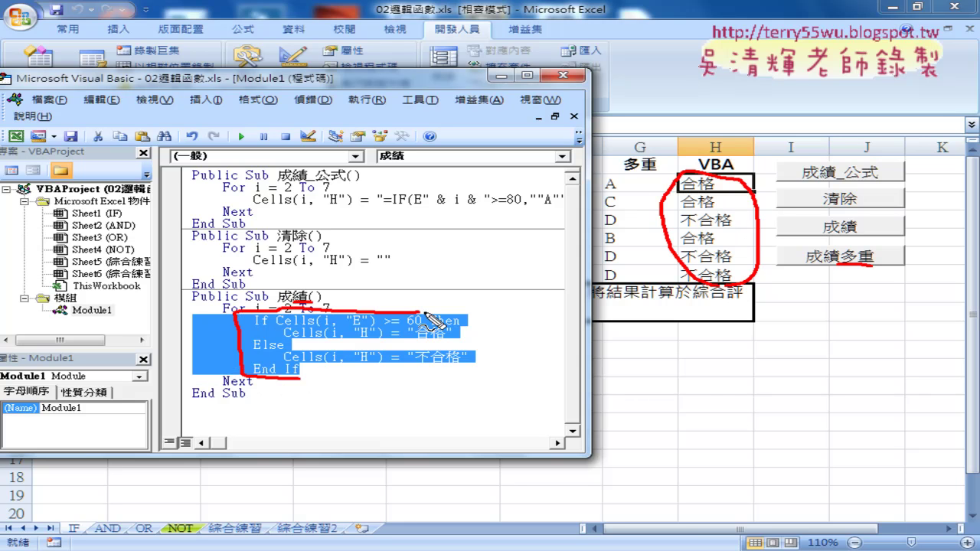